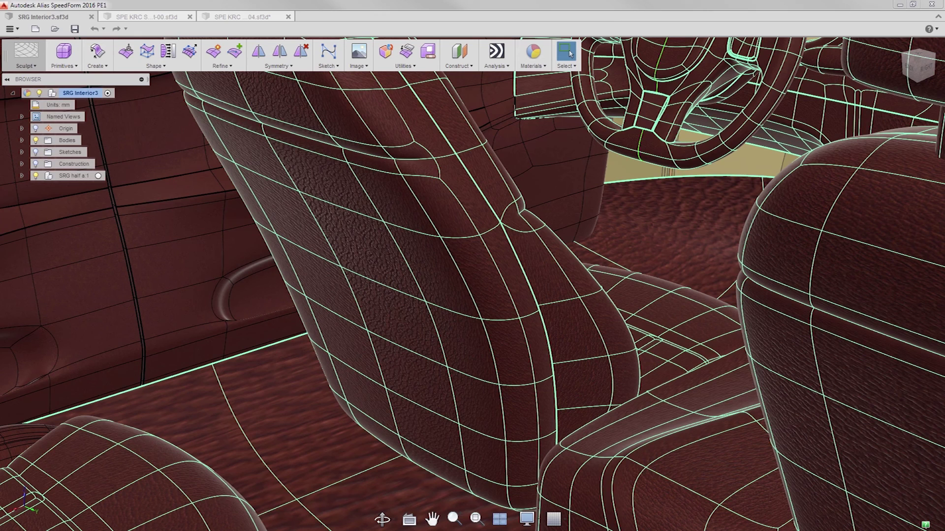
Try editing a door-panel face, then select the diamond-shaped seat-back face in Edit Form.
click(155, 221)
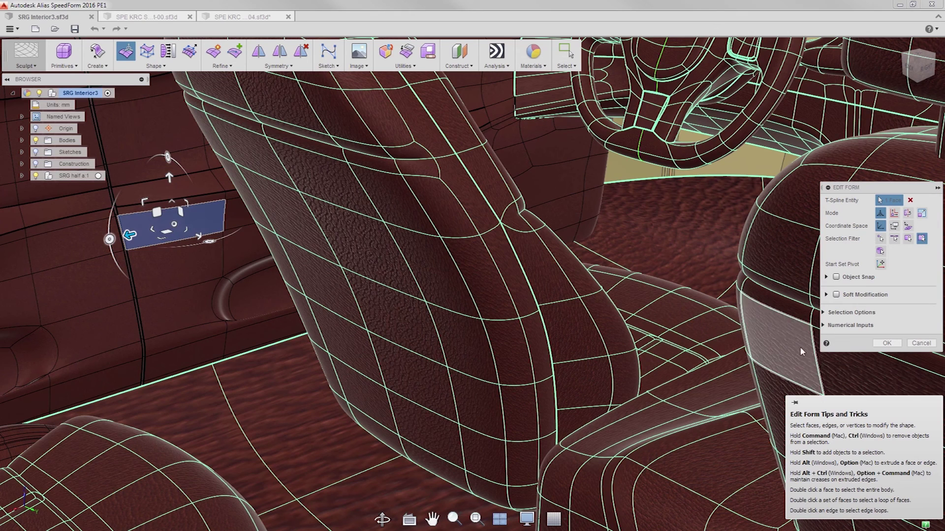
click(876, 343)
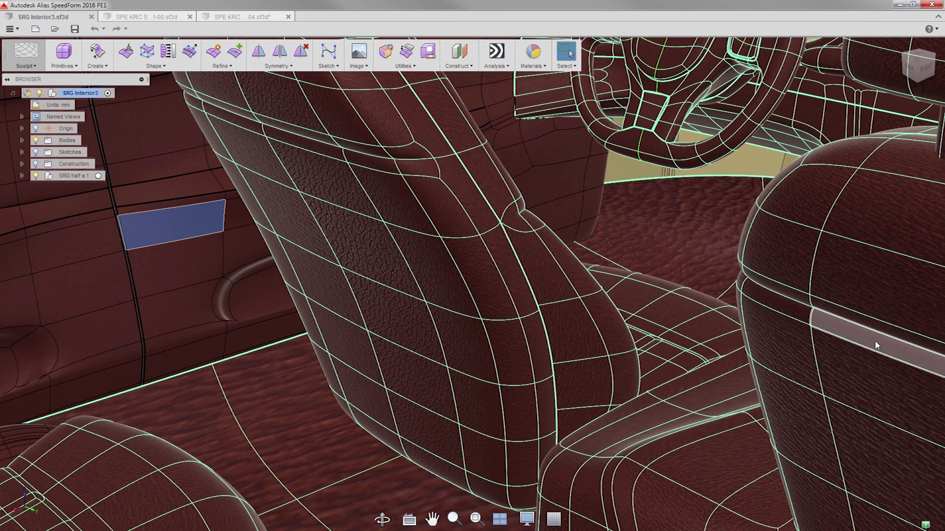
key(e)
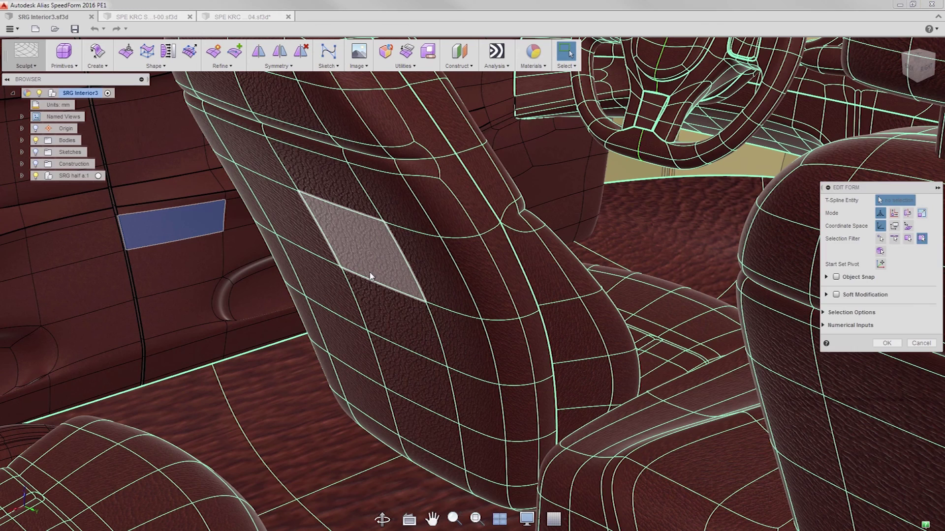
click(370, 276)
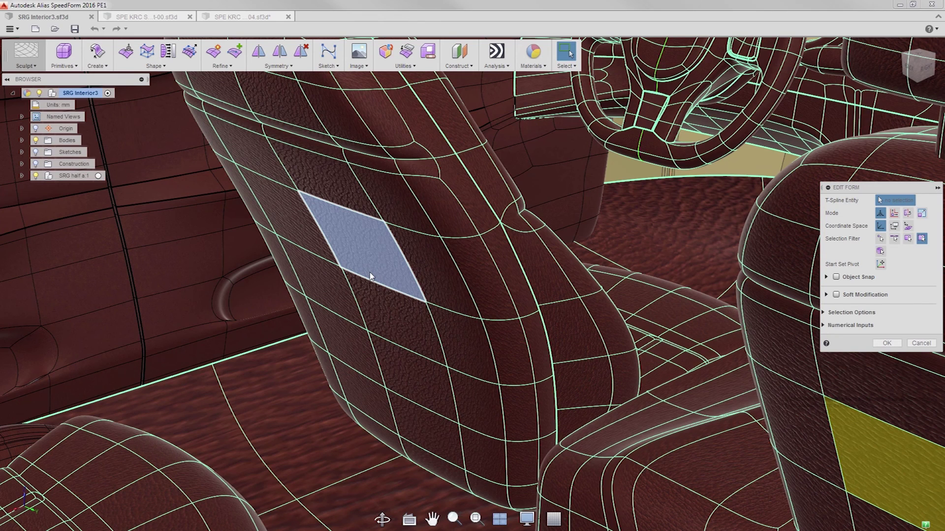
key(Escape)
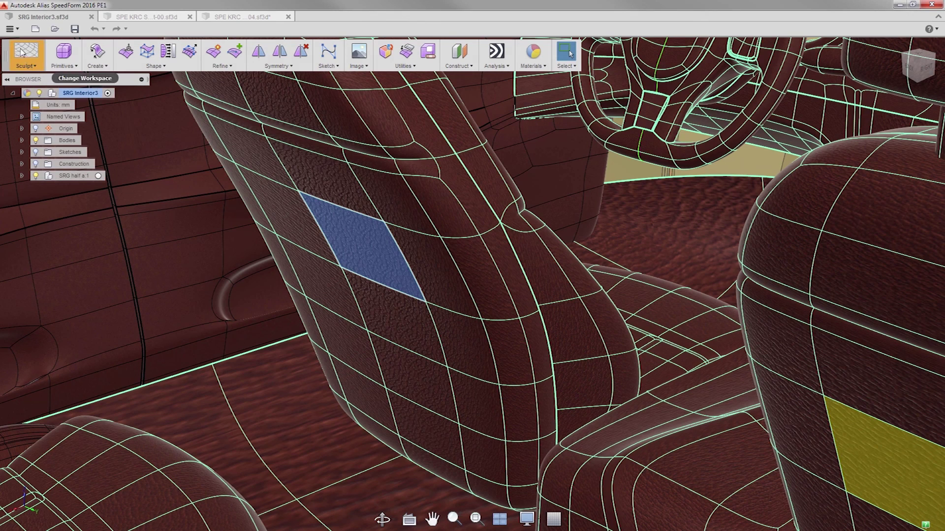
click(18, 30)
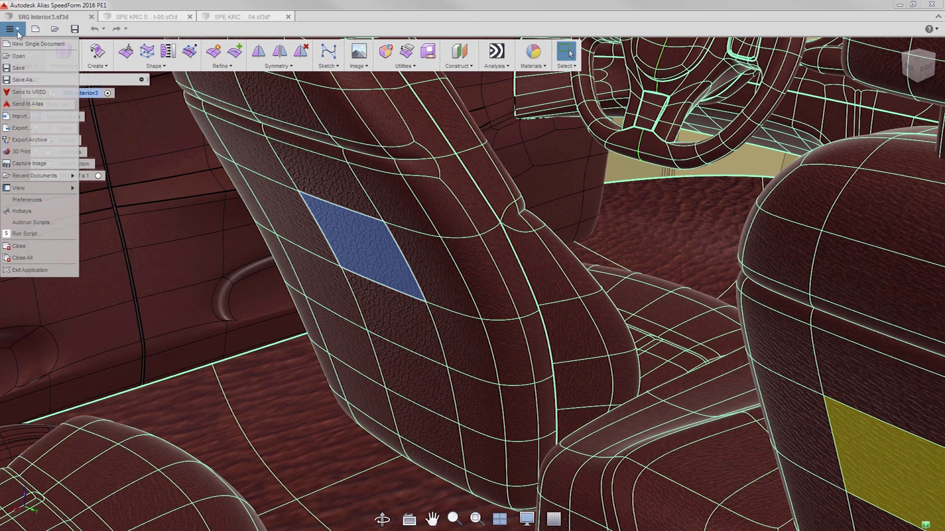
click(31, 212)
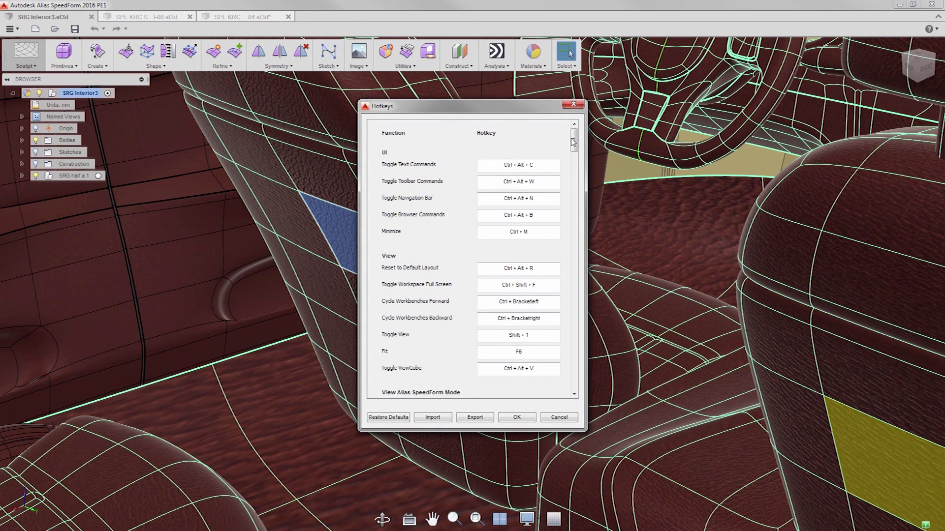
drag(573, 142, 567, 183)
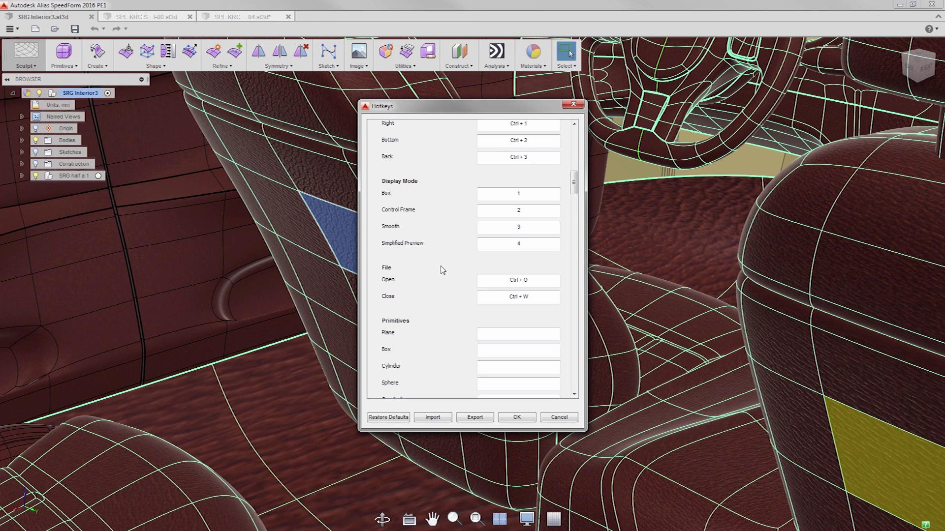
click(523, 194)
click(553, 420)
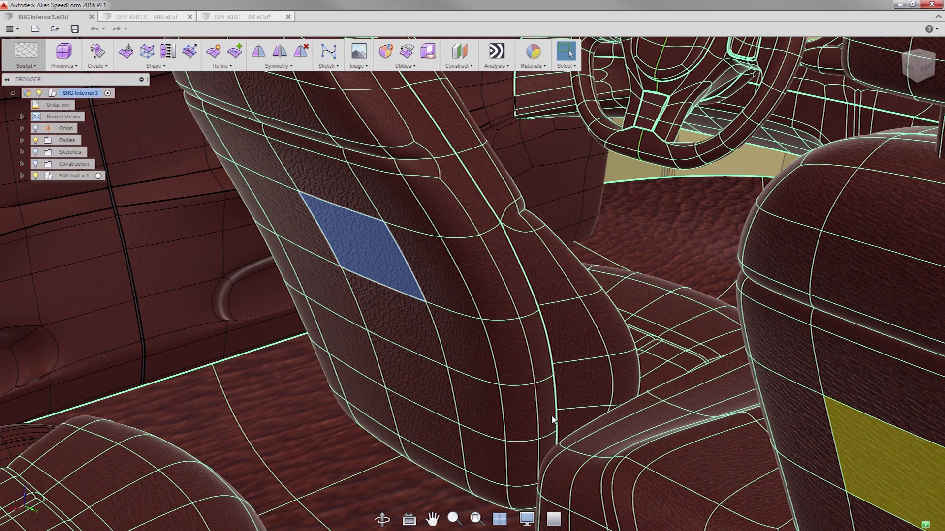
Preview the seat in Box mode, return to Smooth, then zoom out and orbit the car.
key(1)
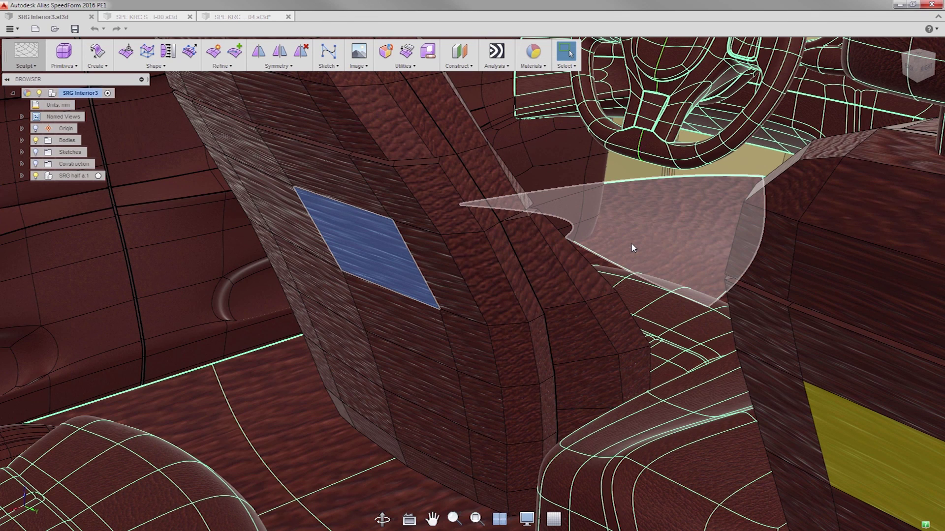
key(3)
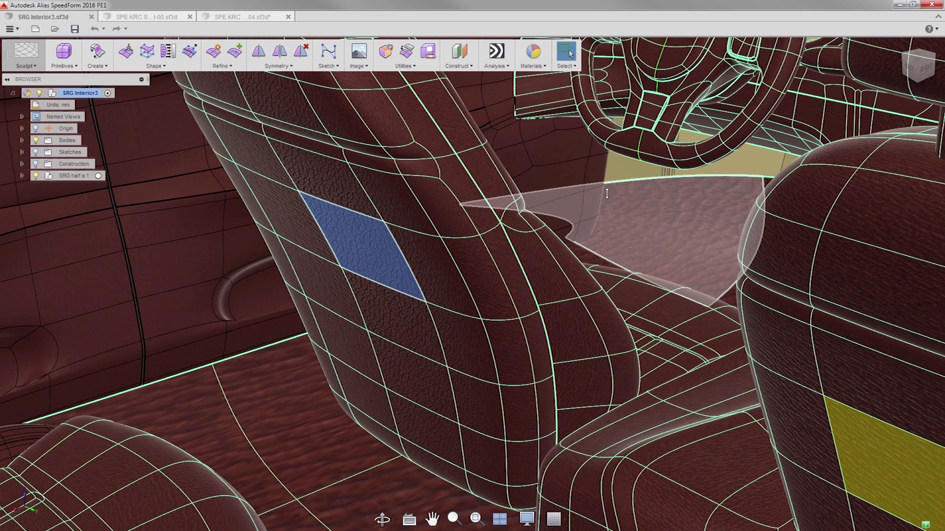
scroll(607, 193, down, 10)
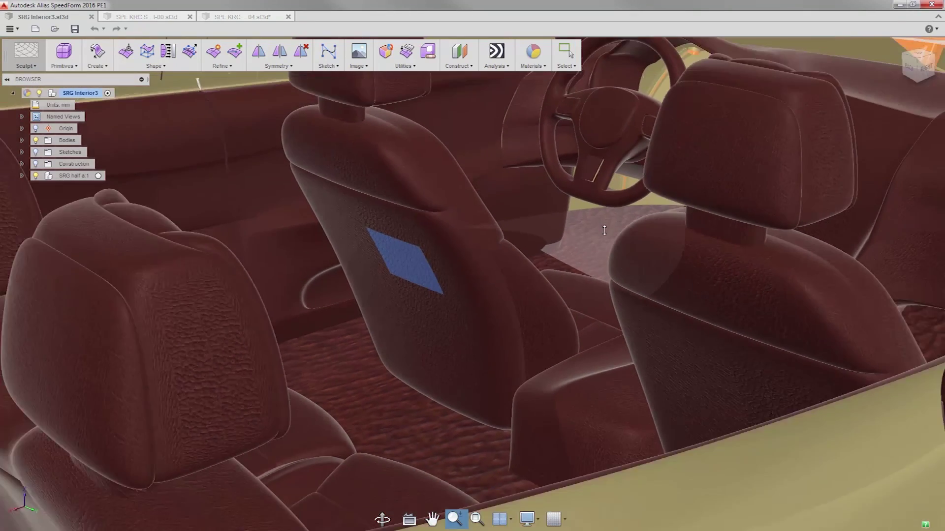
drag(604, 230, 597, 262)
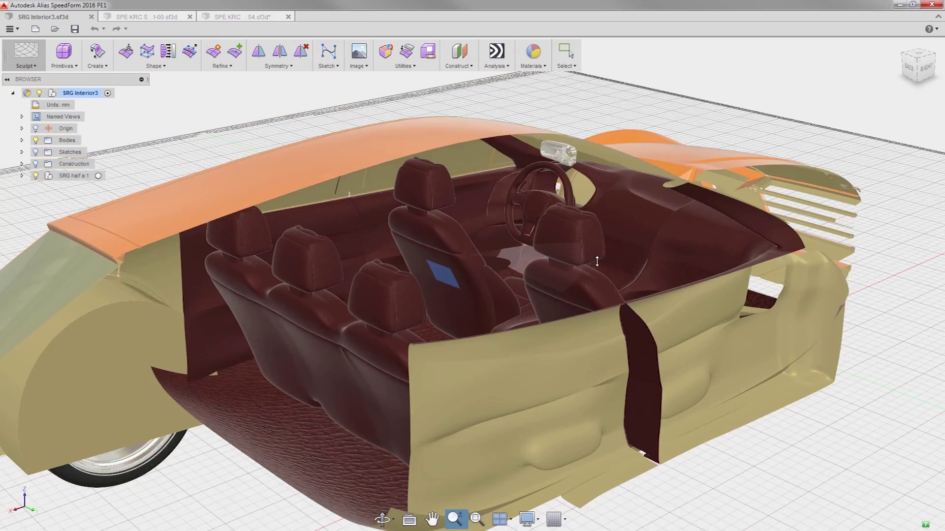
key(Escape)
shift+middle_drag(443, 294, 531, 248)
Insert a new edge between two points on the seat-back edges.
key(Escape)
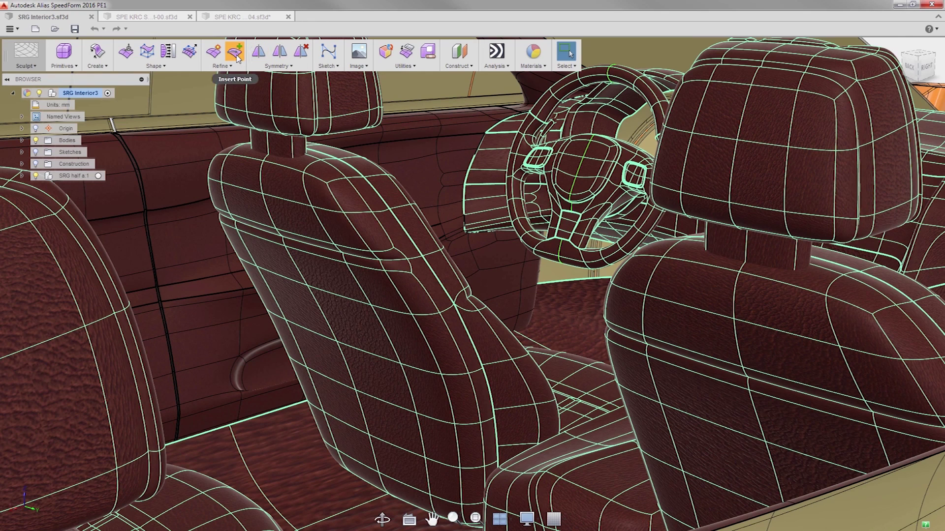
click(237, 57)
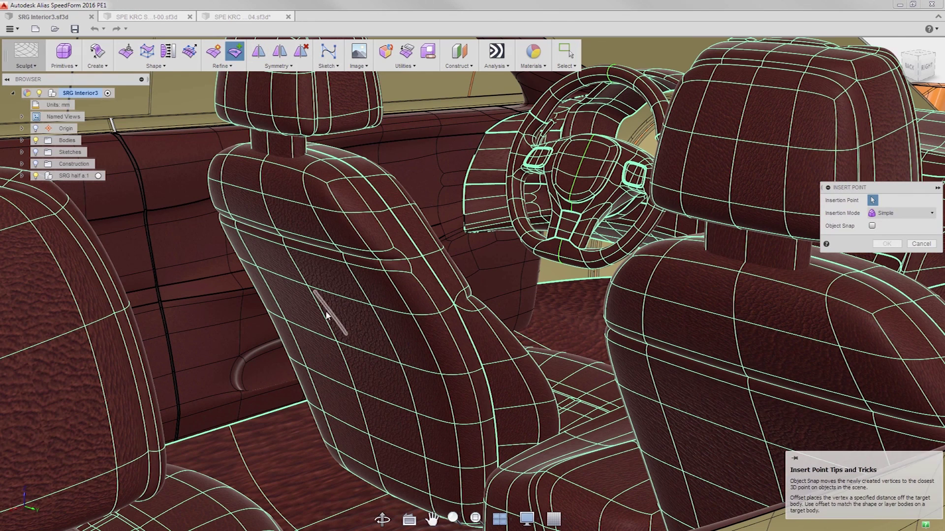
click(322, 314)
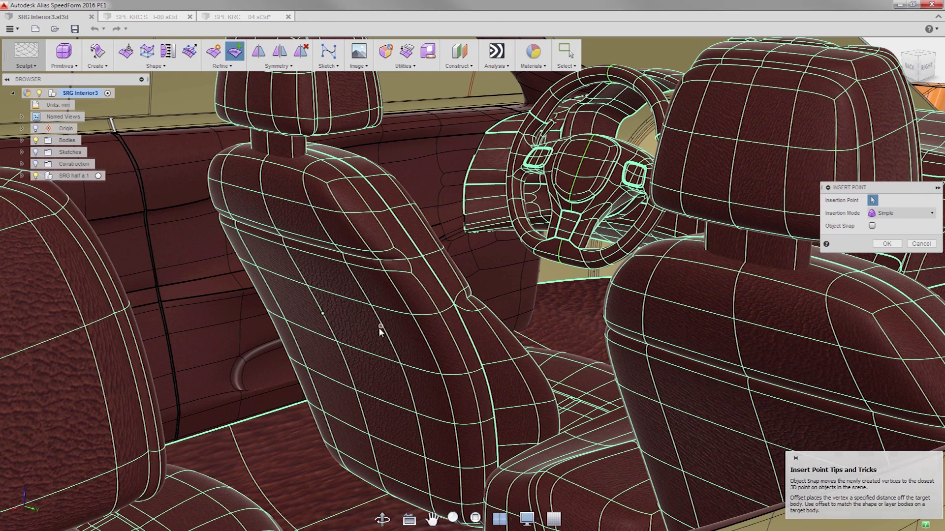
click(382, 331)
right_click(383, 332)
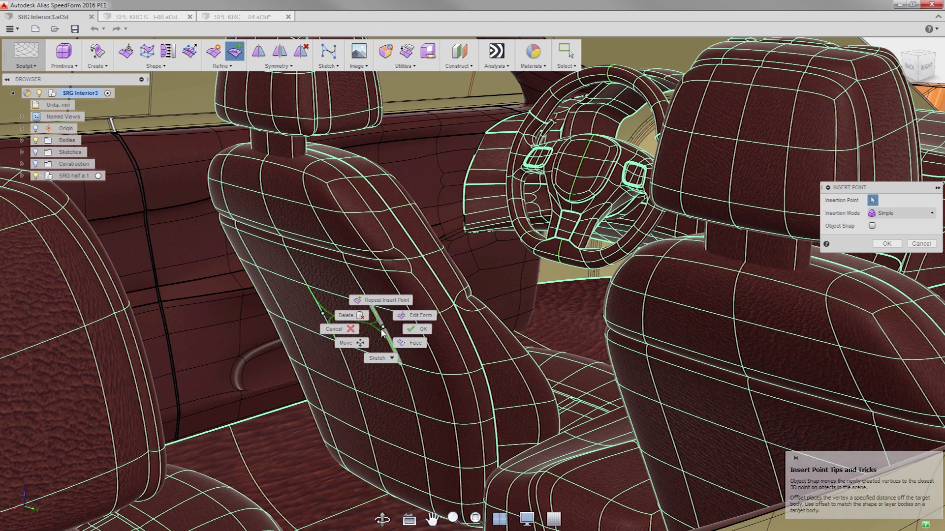
click(411, 335)
right_click(411, 335)
click(379, 331)
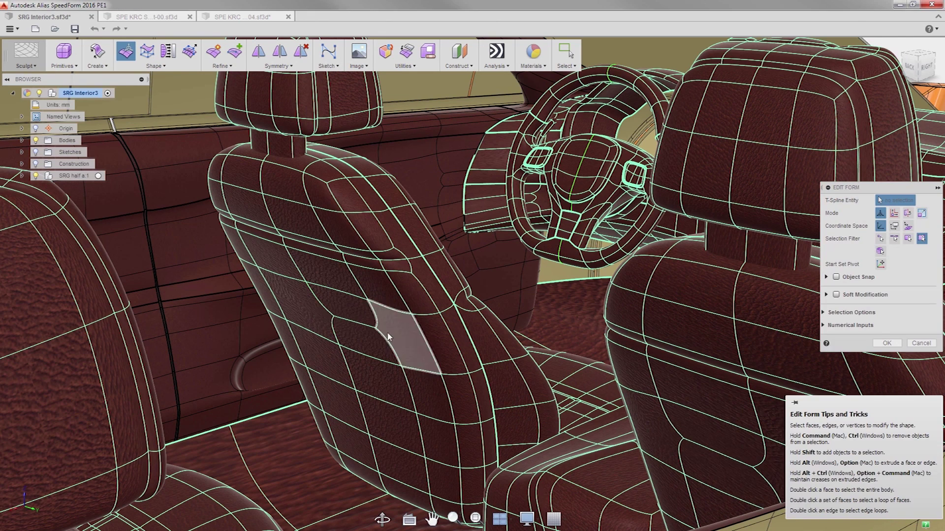
click(885, 343)
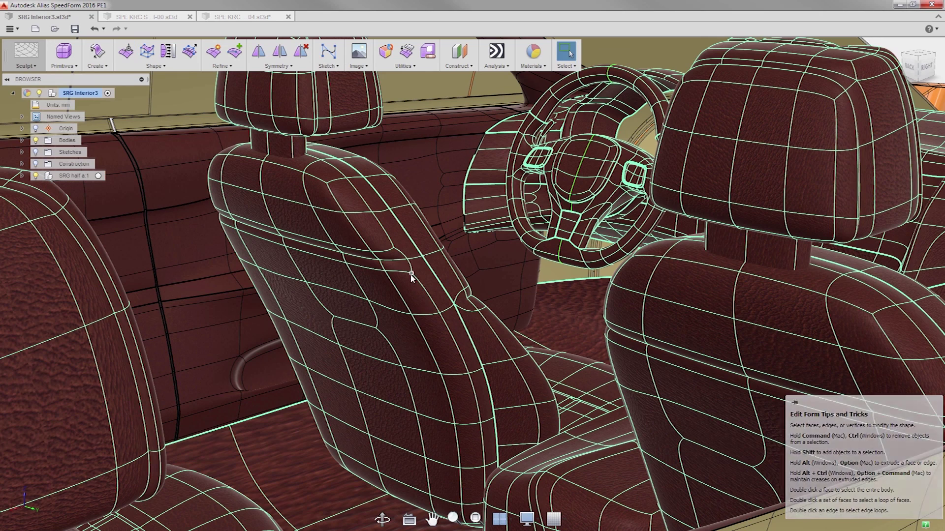
Pull the new seat-back face outward into a bulge on the seat side and accept it.
click(315, 319)
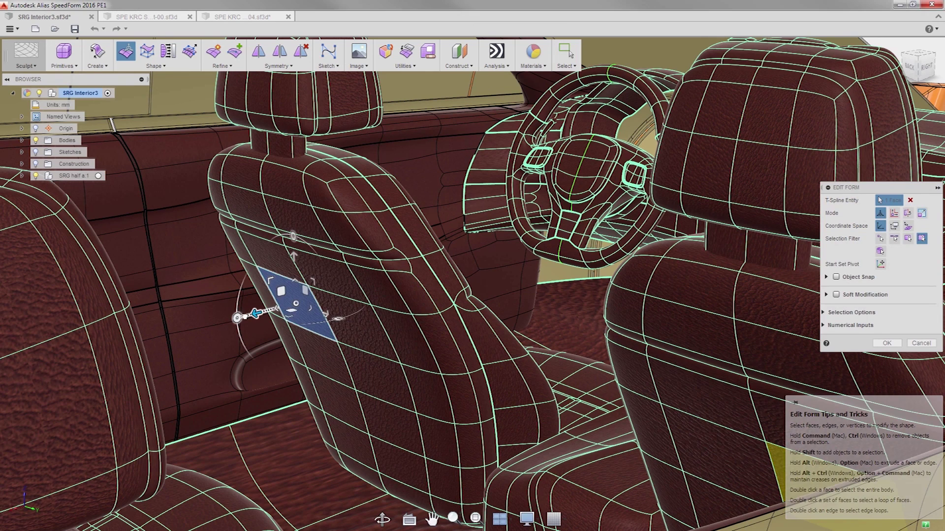
drag(256, 313, 179, 324)
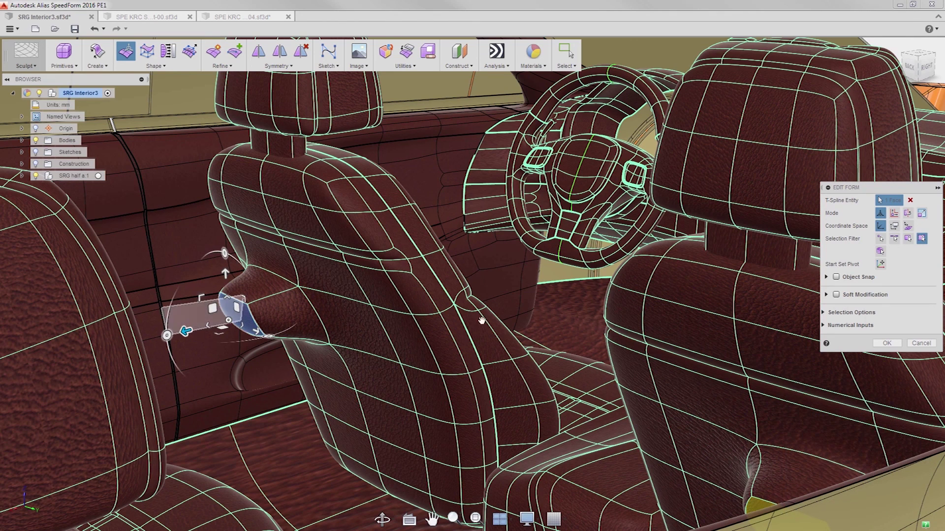
click(898, 344)
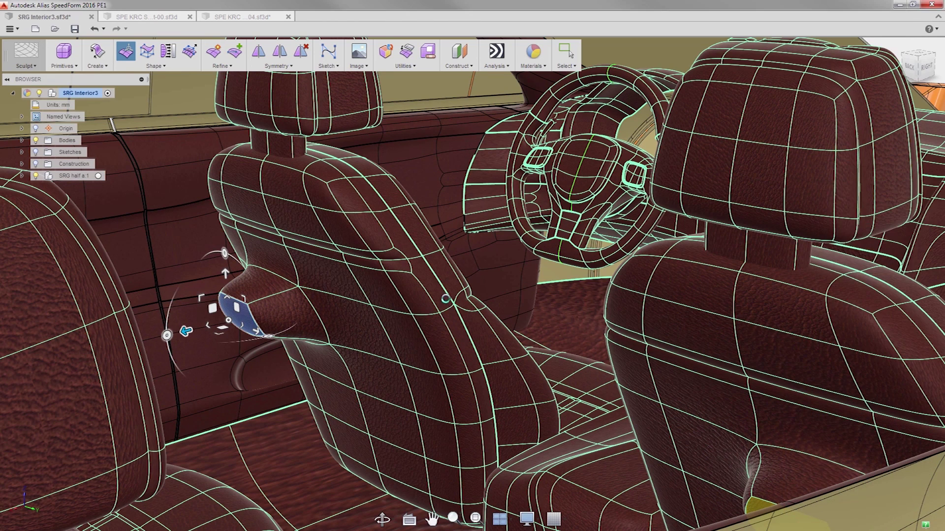
click(235, 51)
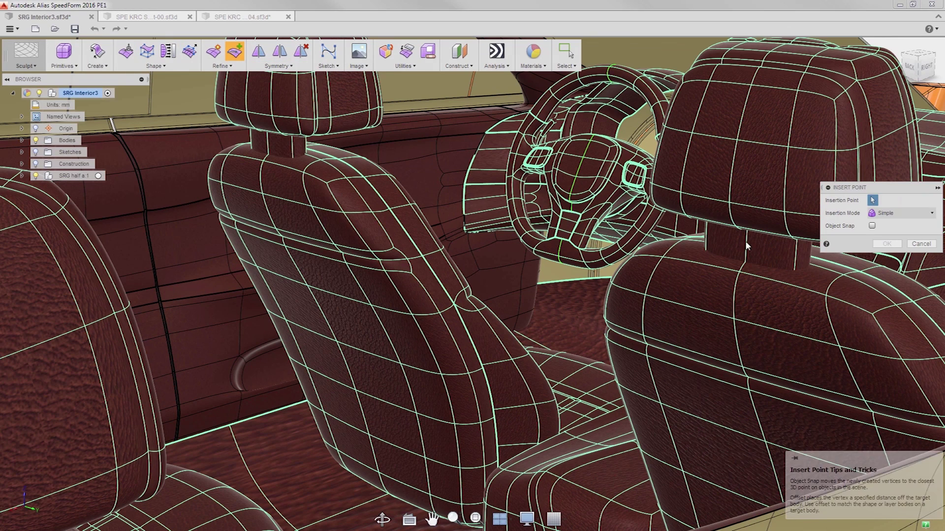
Insert an edge across the driver's seat back in Exact mode, then select a seat-back edge in Edit Form.
click(903, 213)
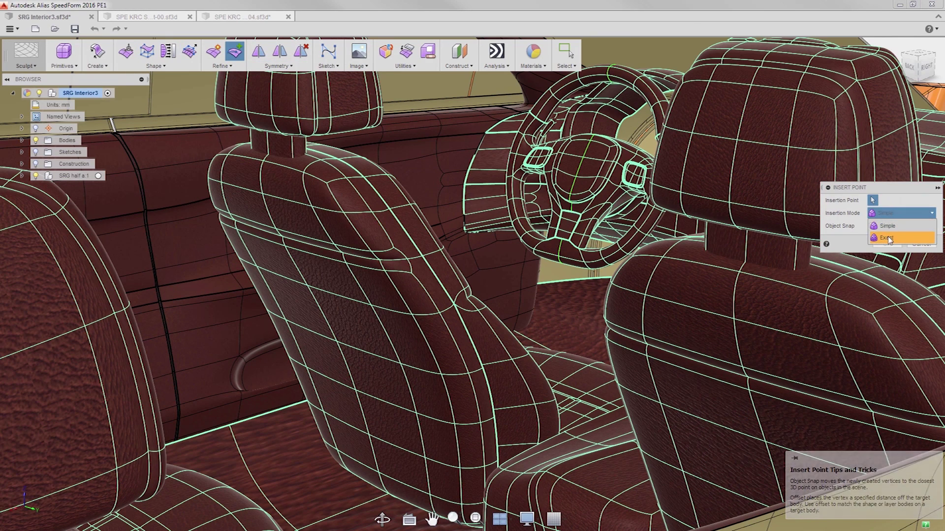
click(889, 238)
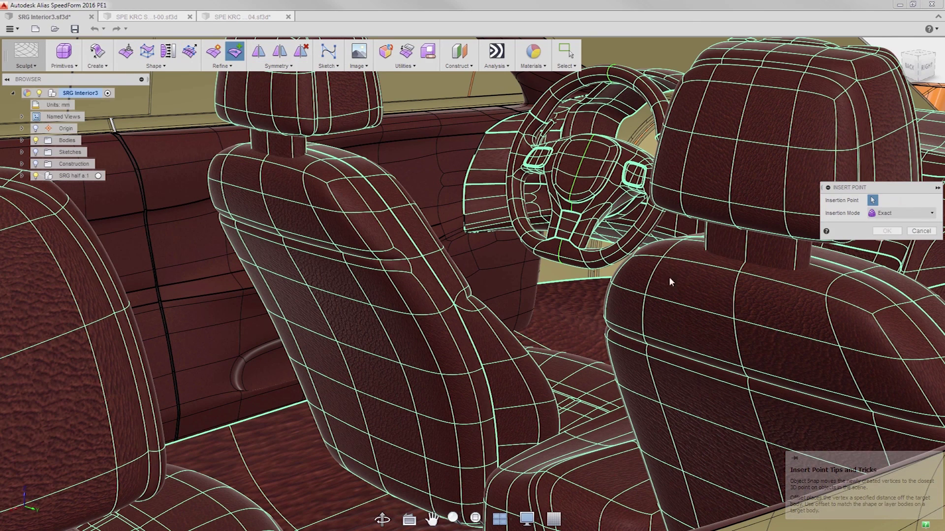
click(330, 323)
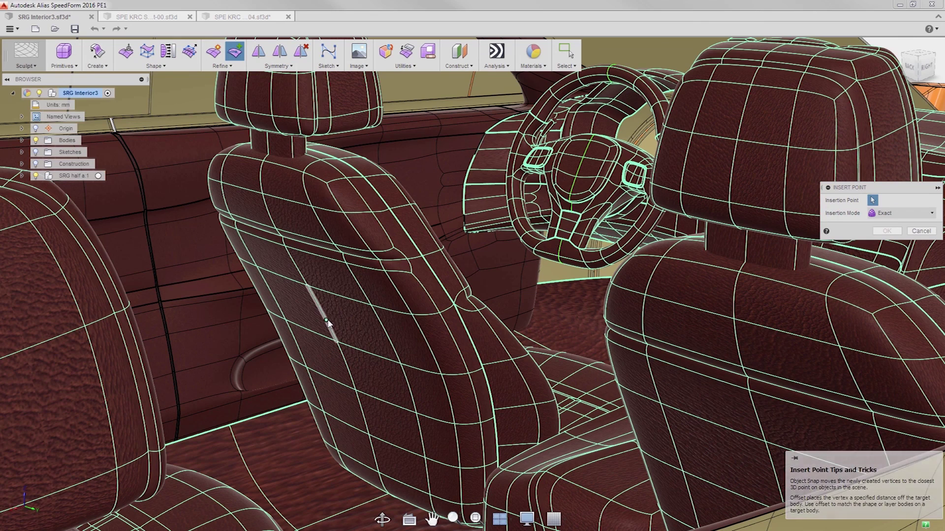
click(387, 335)
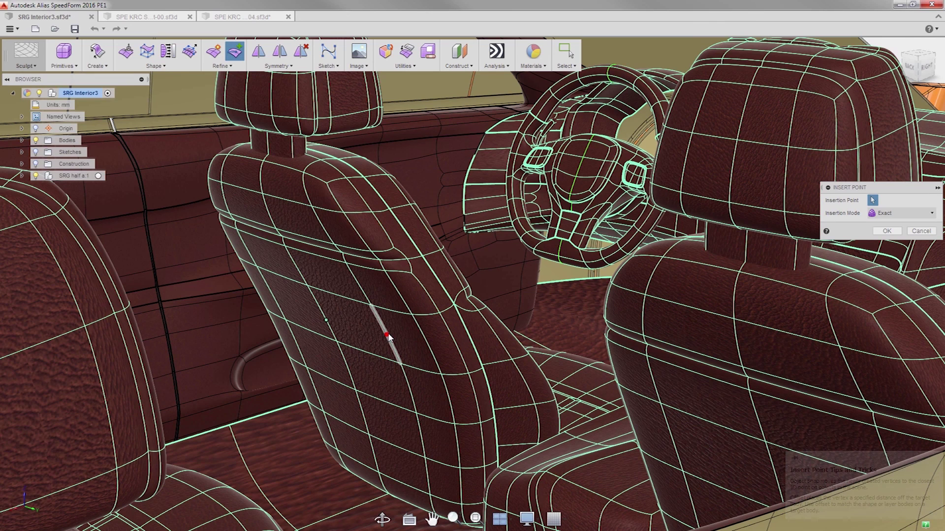
click(416, 332)
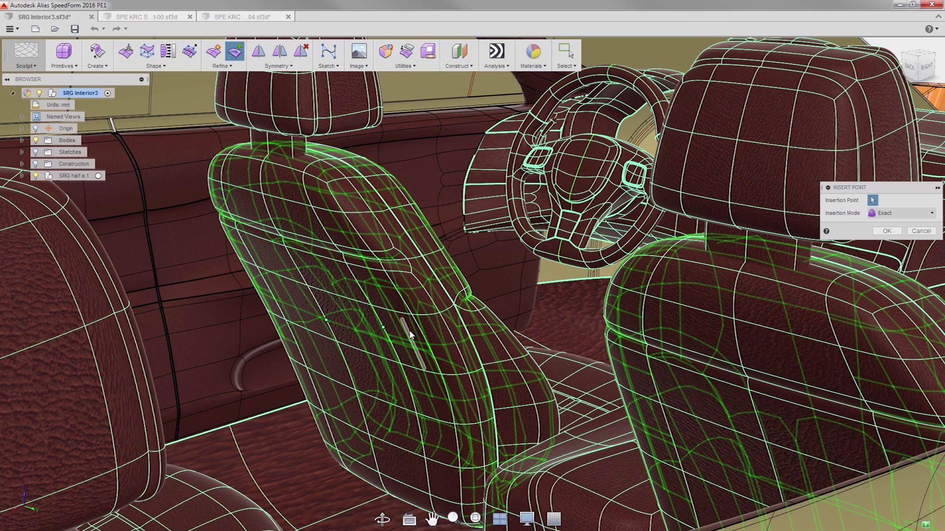
right_click(408, 330)
click(441, 333)
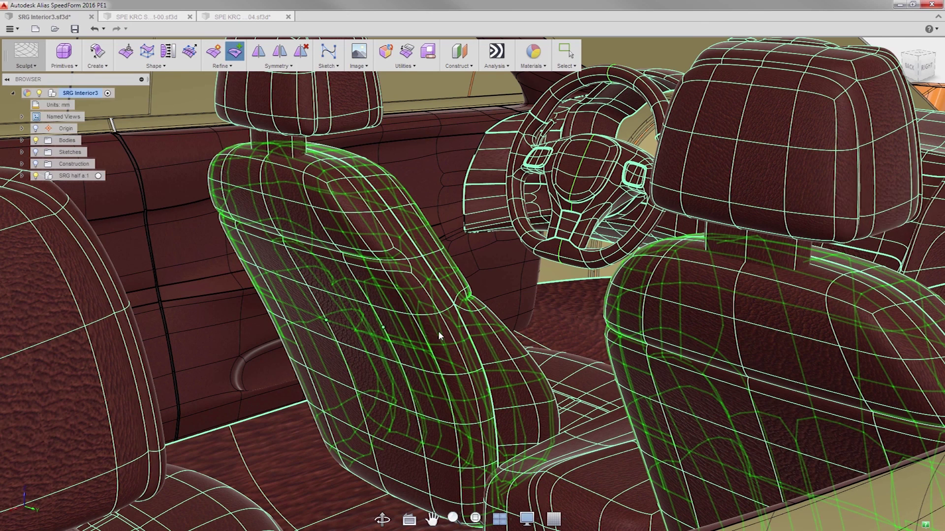
key(e)
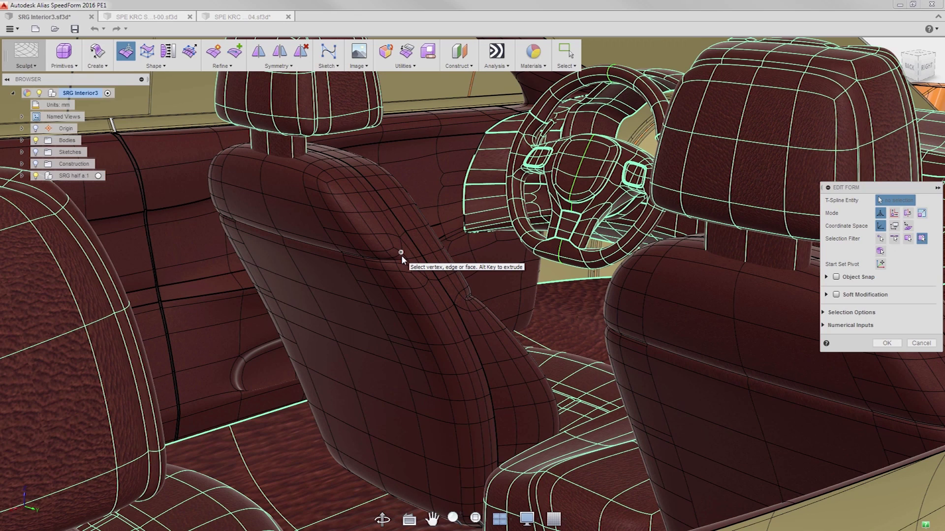
click(350, 299)
Show the full T-spline display with Alt+2 and select the new seat-back face.
key(Escape)
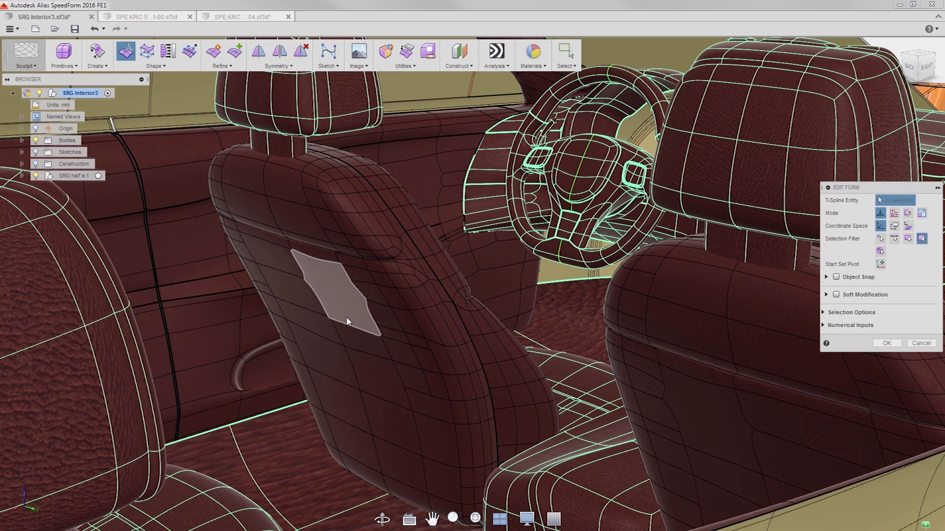
key(alt+2)
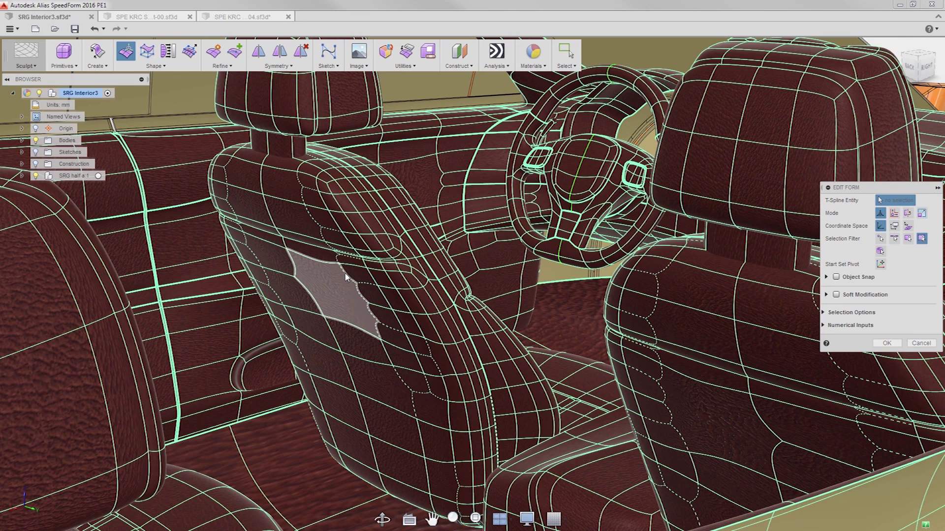
click(332, 300)
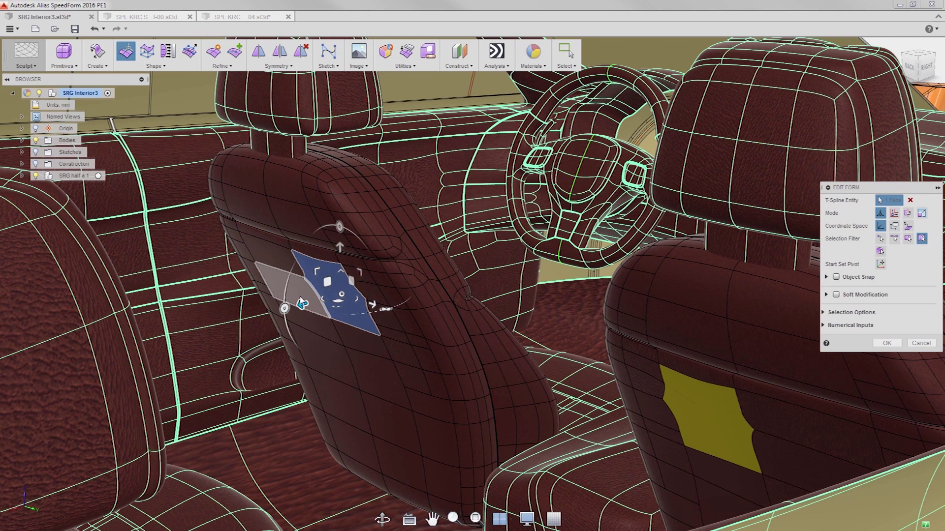
Pull the seat-back face outward twice, undoing each bulge, then cancel Edit Form.
drag(302, 303, 245, 298)
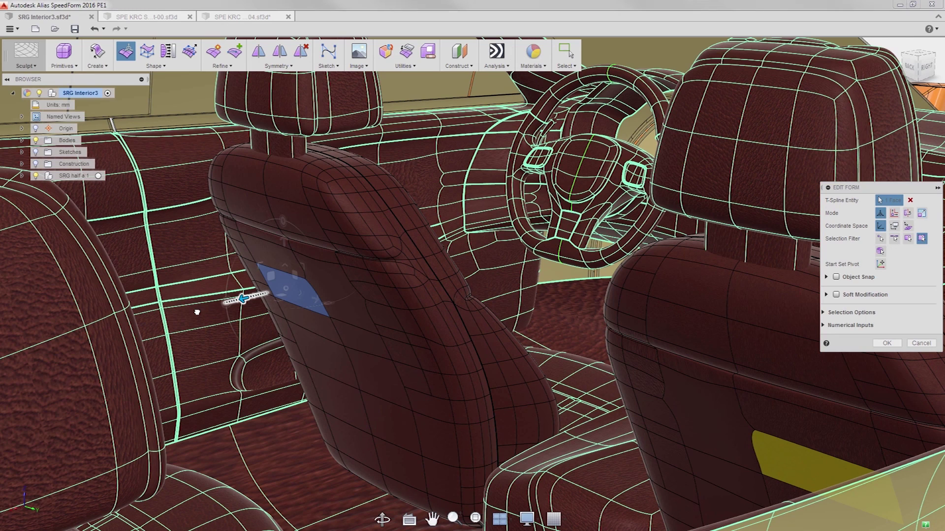
drag(244, 299, 197, 309)
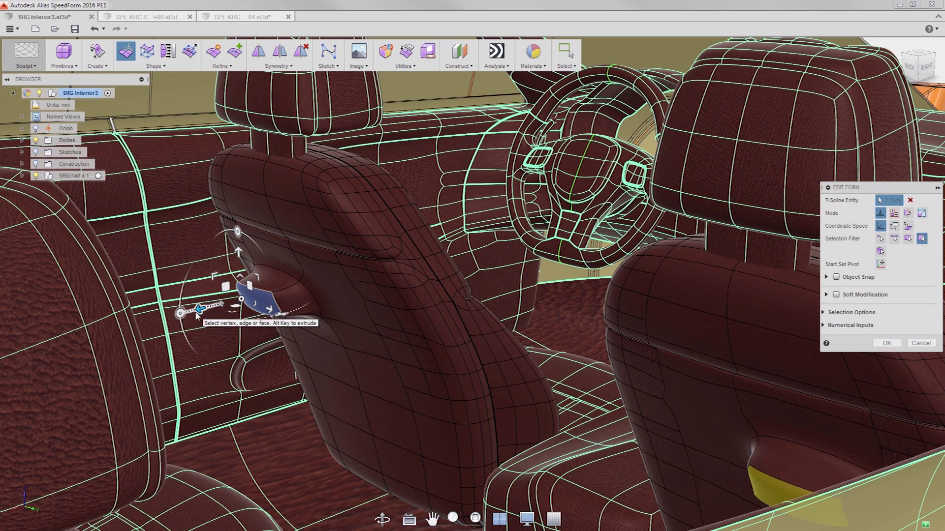
key(ctrl+z)
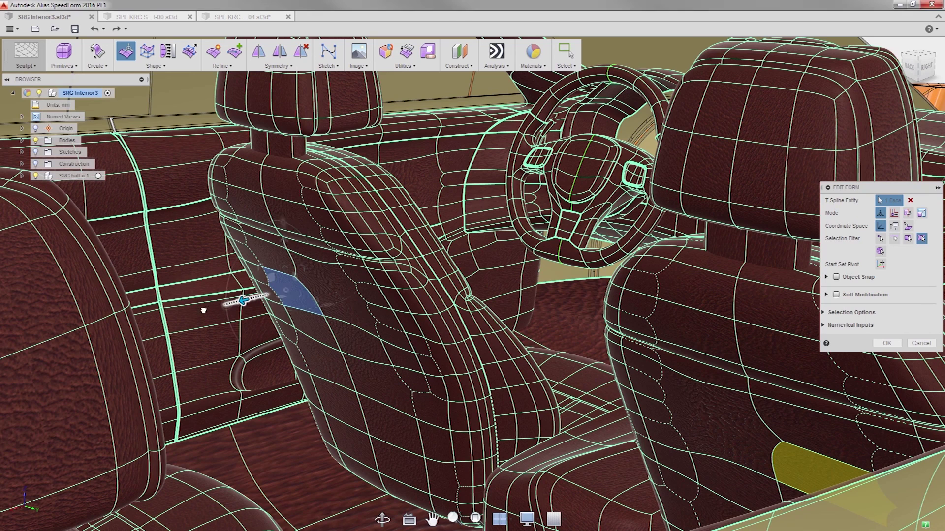
drag(244, 301, 190, 313)
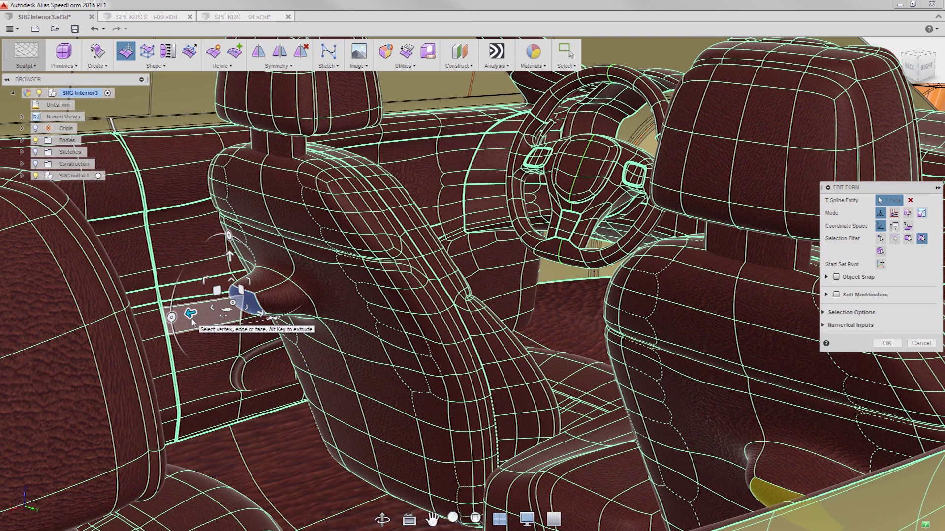
key(ctrl+z)
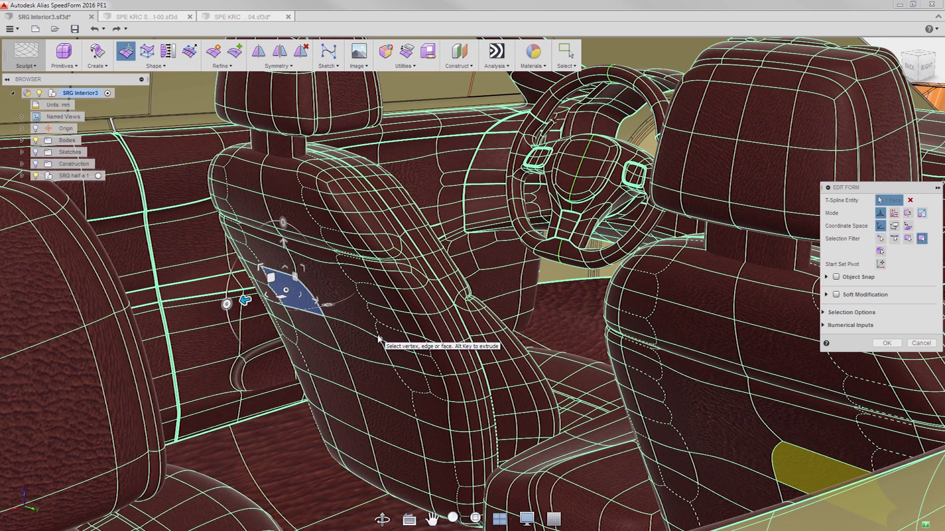
click(929, 346)
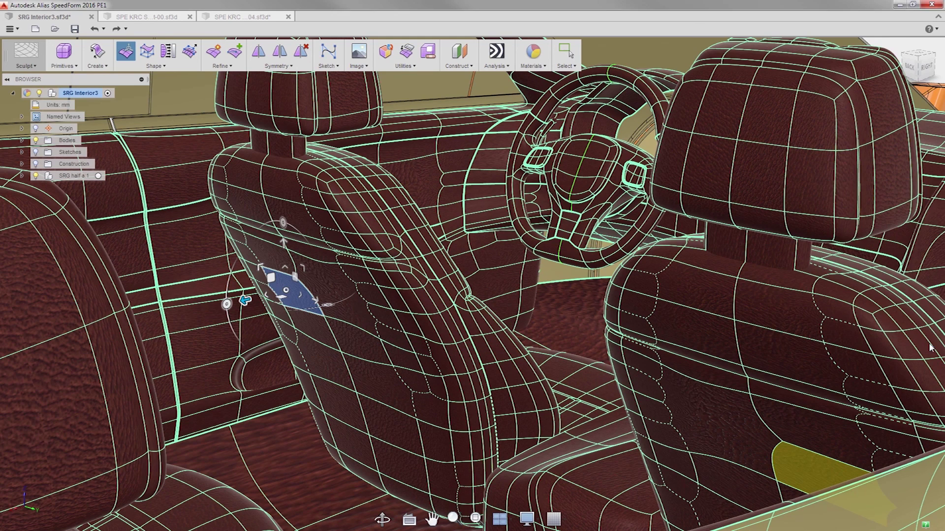
key(Escape)
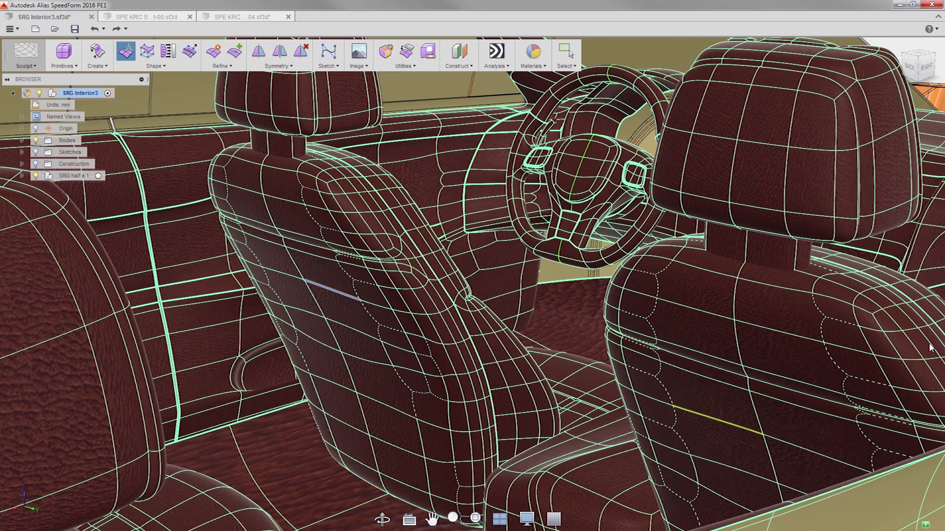